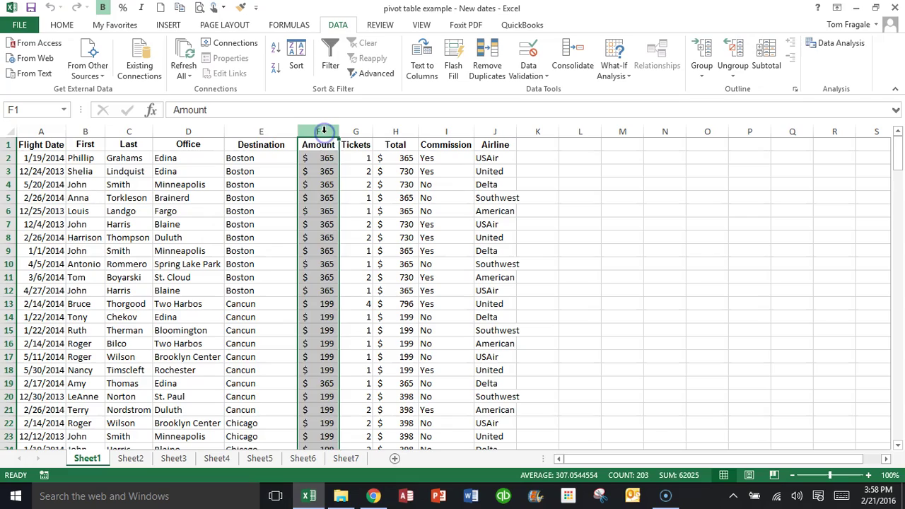
# Apply a data validation rule to the Amount entries F1:F203 that allows decimals less than or equal to 250.
pyautogui.moveTo(330, 262); pyautogui.dragTo(326, 251)
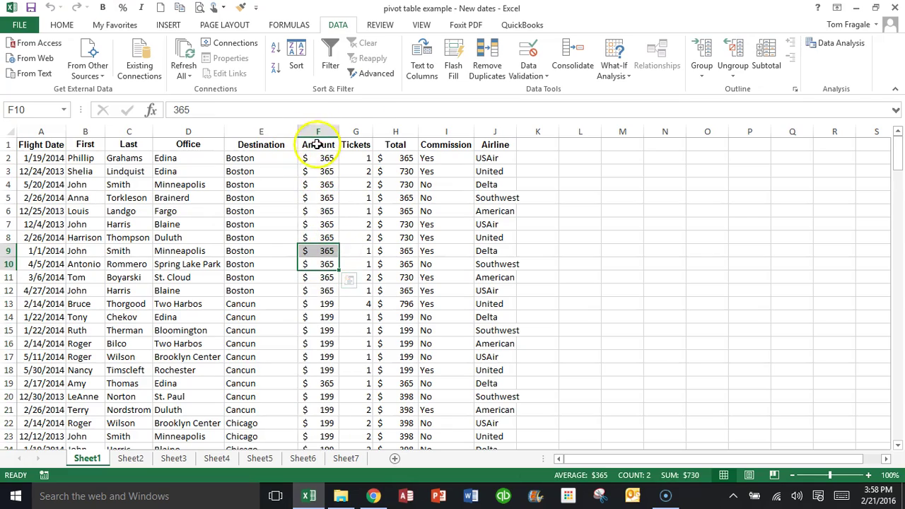
pyautogui.moveTo(319, 146); pyautogui.dragTo(316, 397)
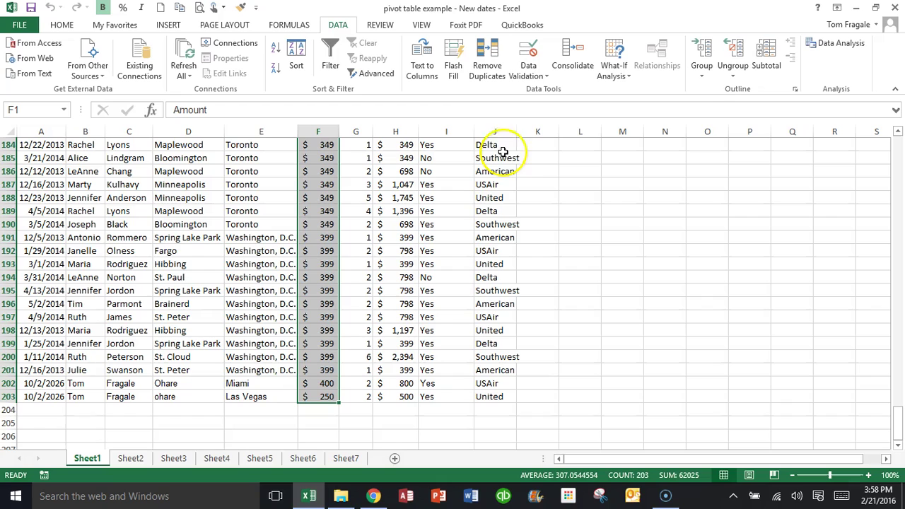
pyautogui.click(527, 76)
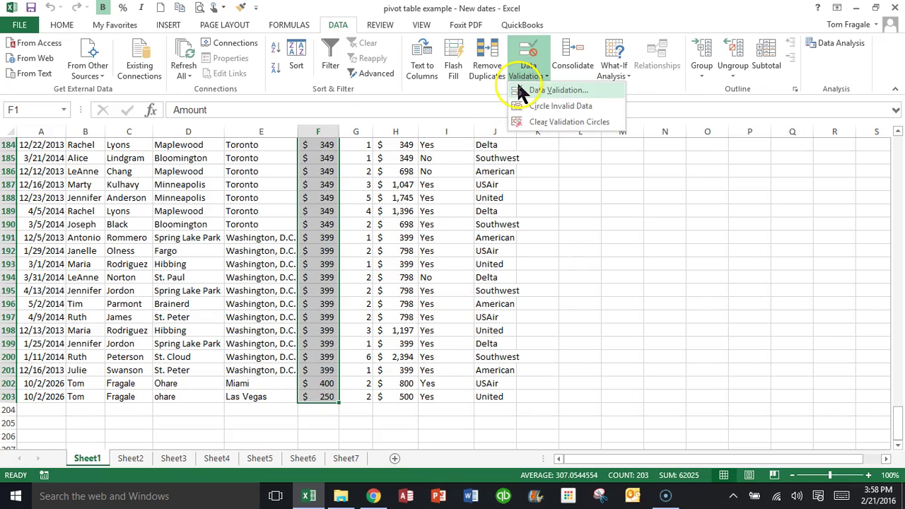
pyautogui.click(524, 90)
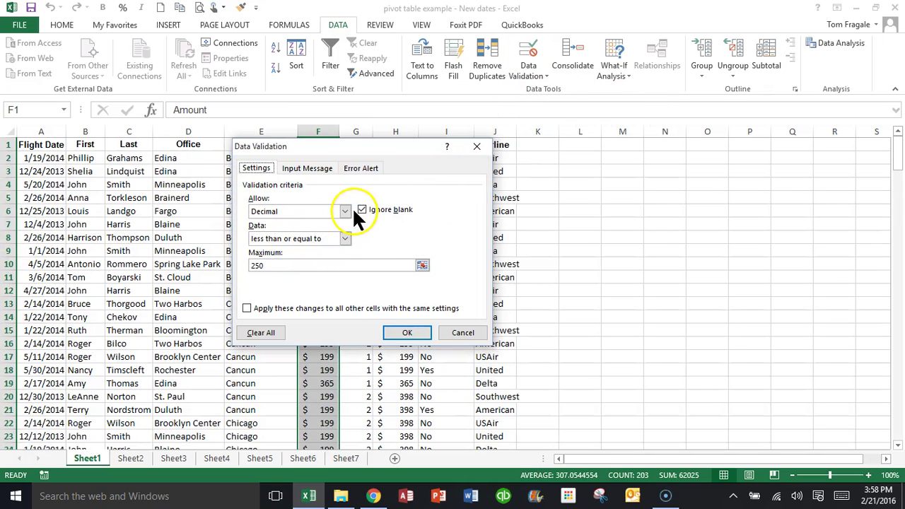
pyautogui.click(265, 171)
pyautogui.click(345, 210)
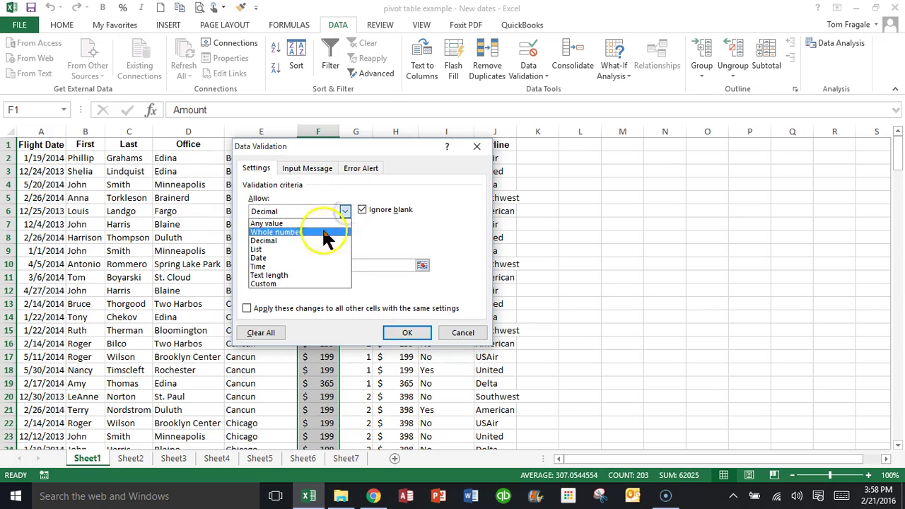
pyautogui.click(314, 241)
pyautogui.click(344, 239)
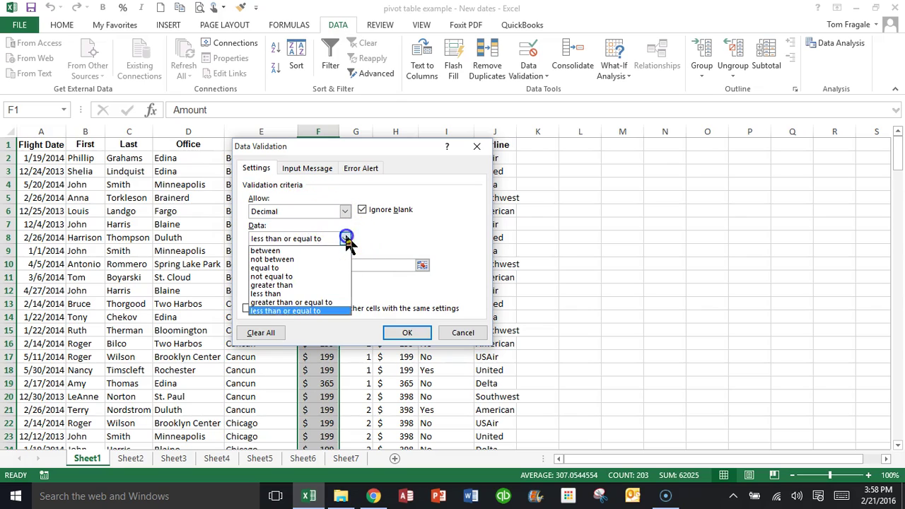
pyautogui.click(299, 312)
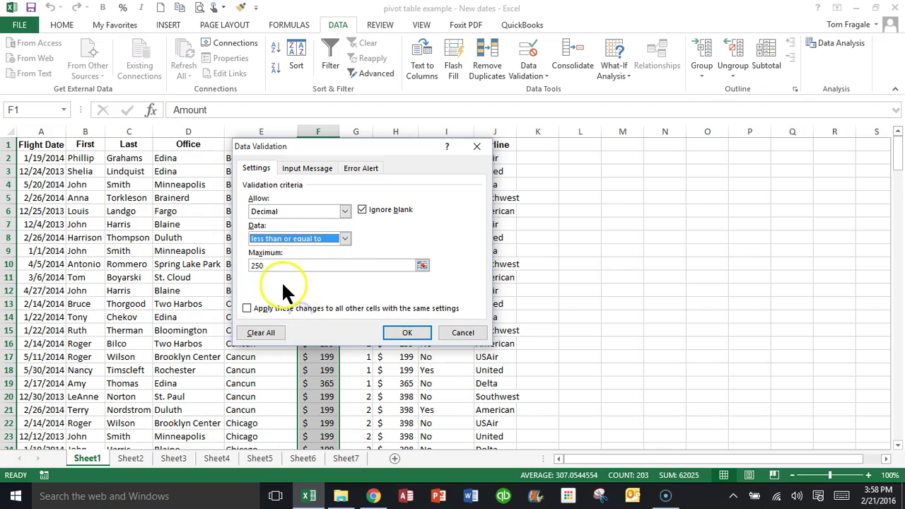
pyautogui.click(388, 332)
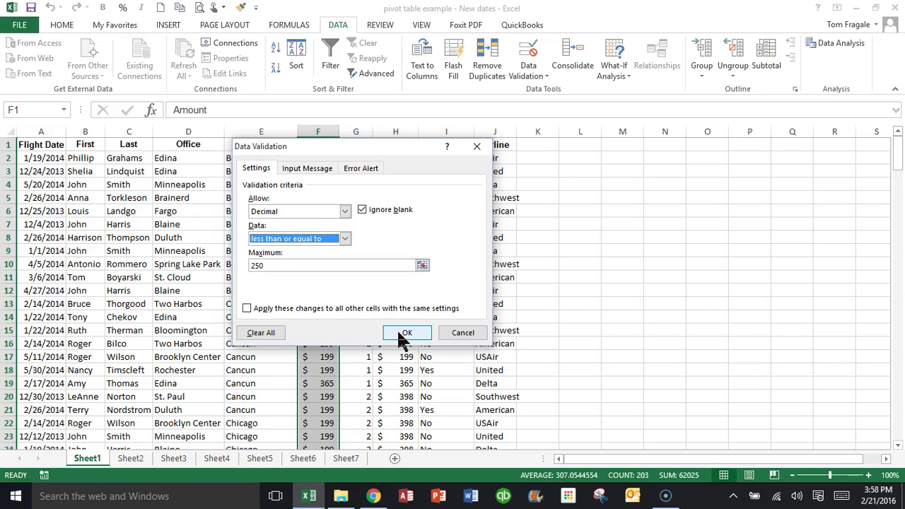
pyautogui.click(398, 334)
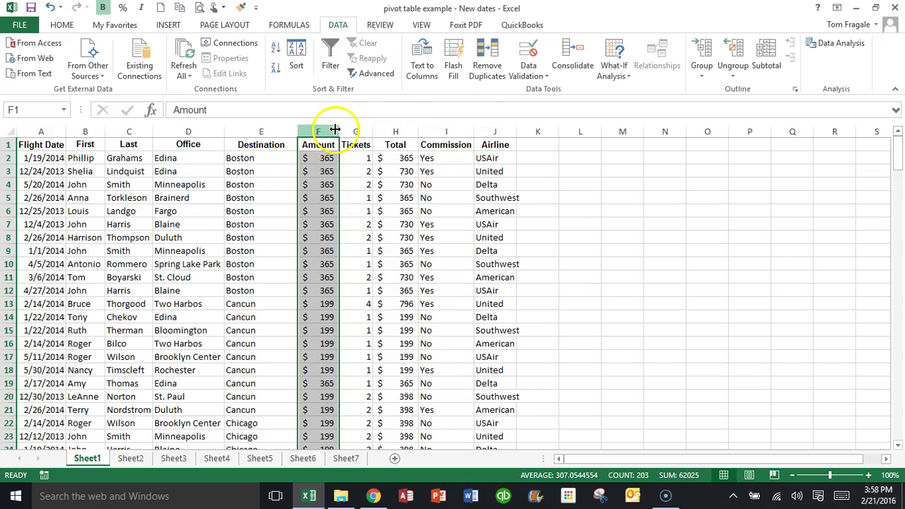
# Circle the invalid data in the Amount column.
pyautogui.click(524, 74)
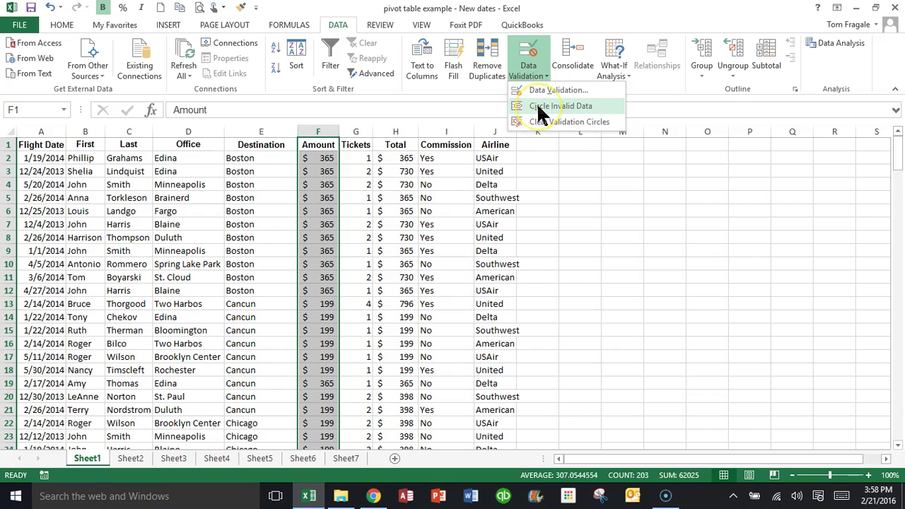
pyautogui.click(539, 108)
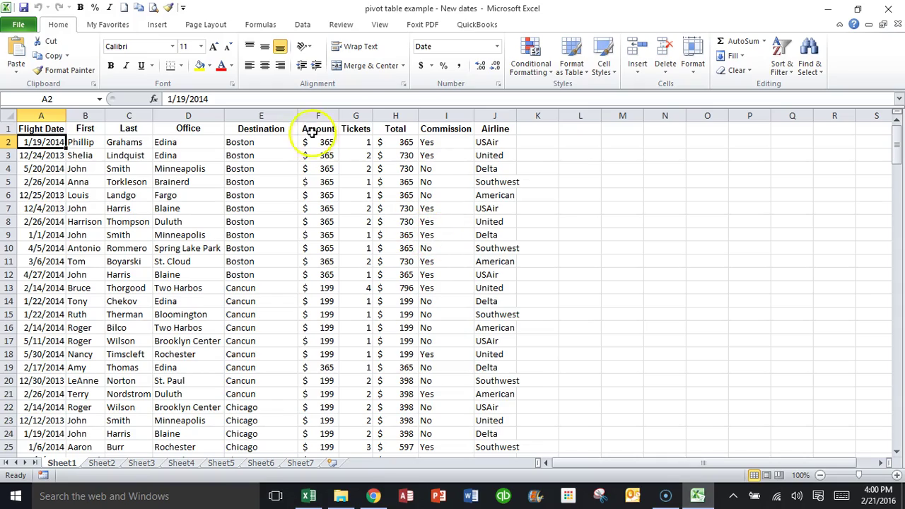
# Apply a data validation rule to Amount cells F1:F203 that allows decimals less than or equal to 300.
pyautogui.moveTo(318, 129); pyautogui.dragTo(303, 423)
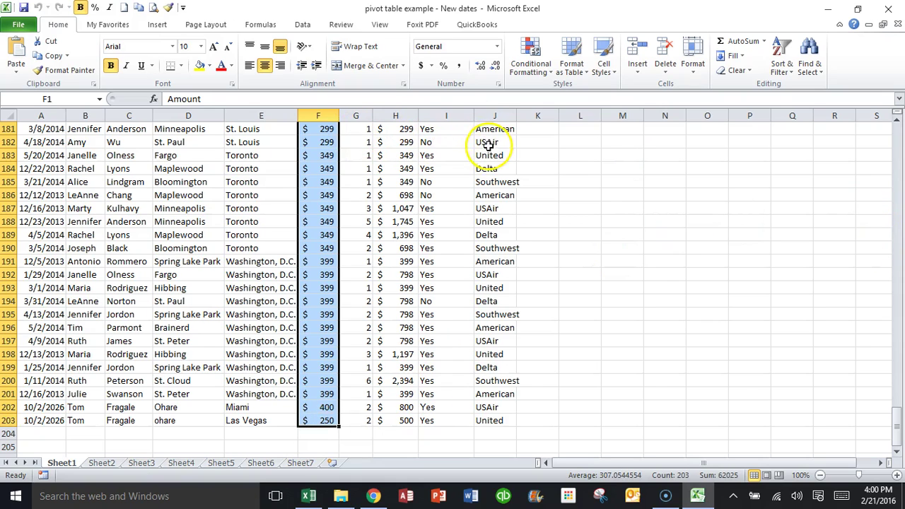
pyautogui.click(303, 25)
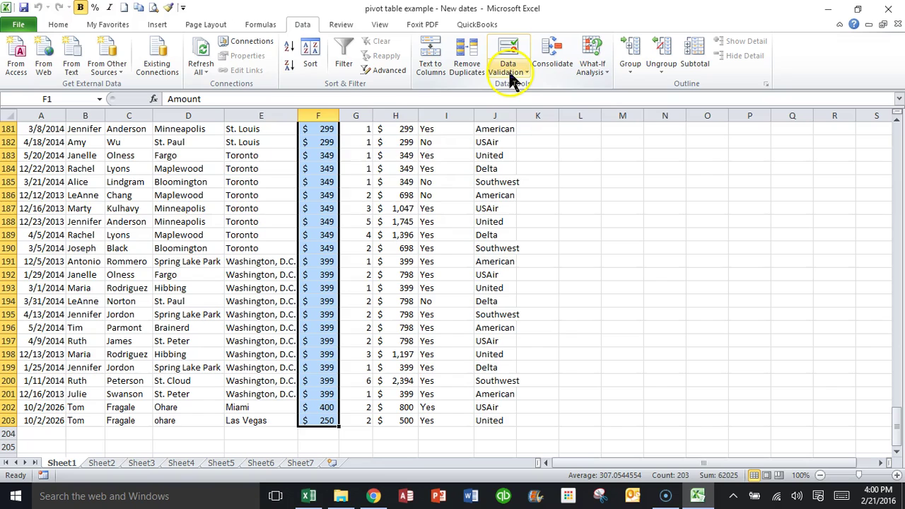
pyautogui.click(512, 80)
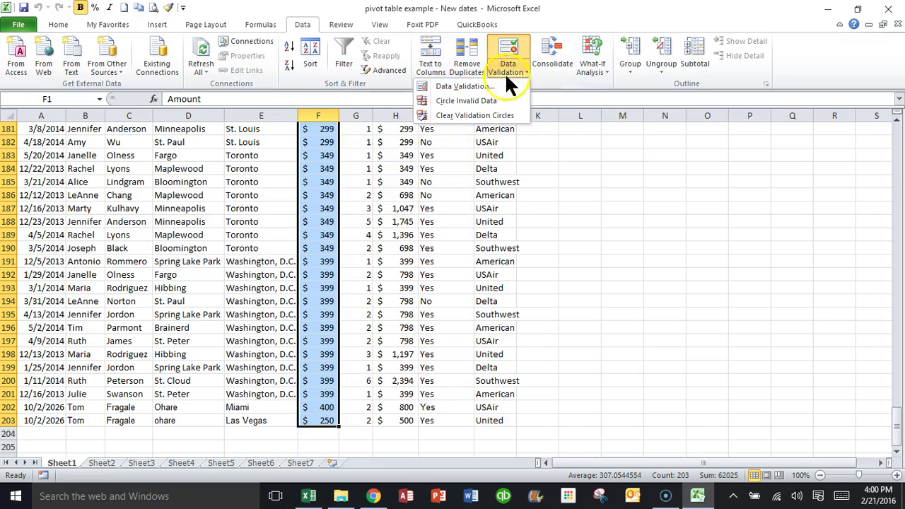
pyautogui.click(465, 86)
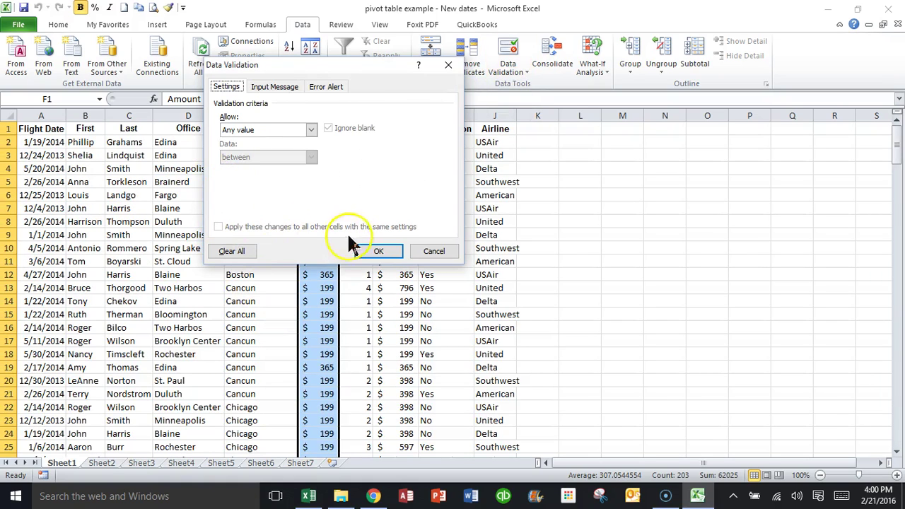
pyautogui.click(227, 92)
pyautogui.click(311, 131)
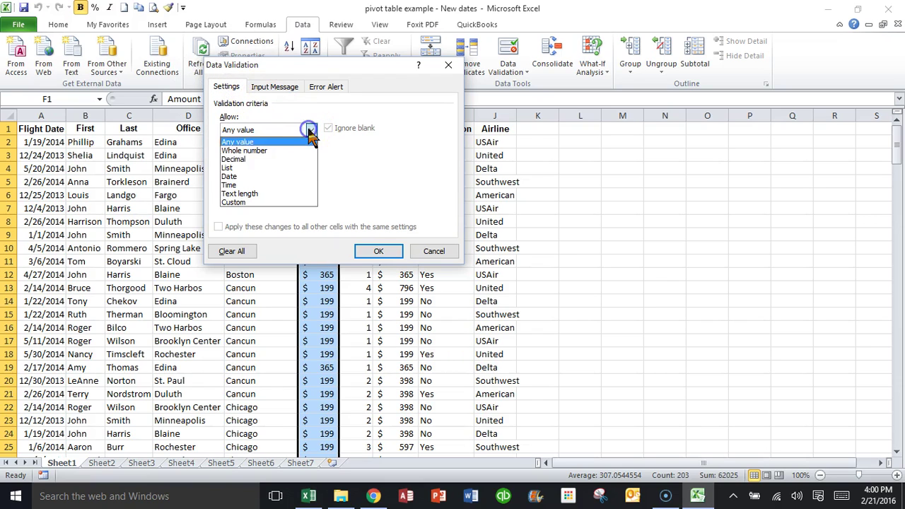
pyautogui.click(260, 160)
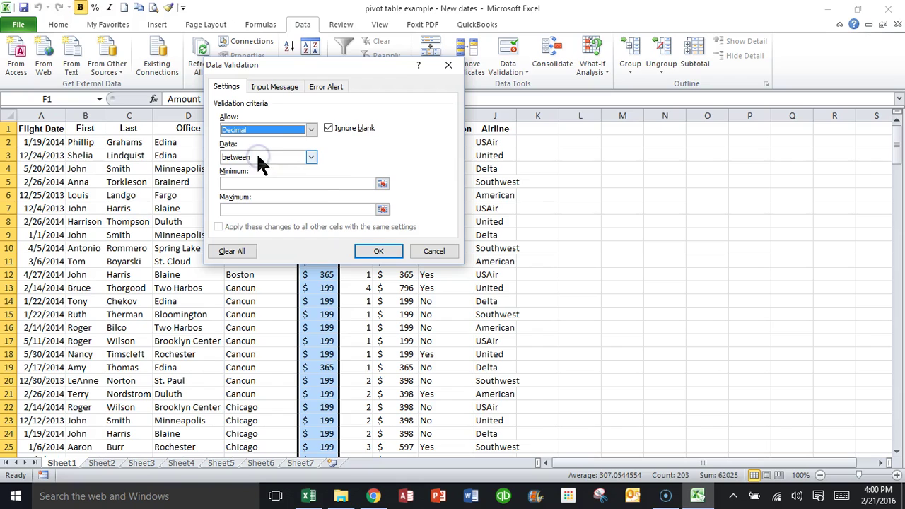
pyautogui.click(312, 156)
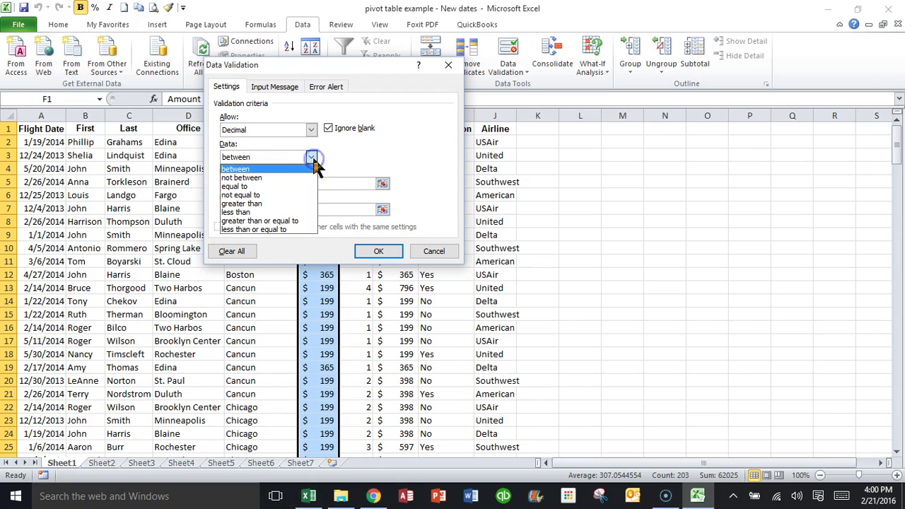
pyautogui.click(259, 229)
pyautogui.click(273, 183)
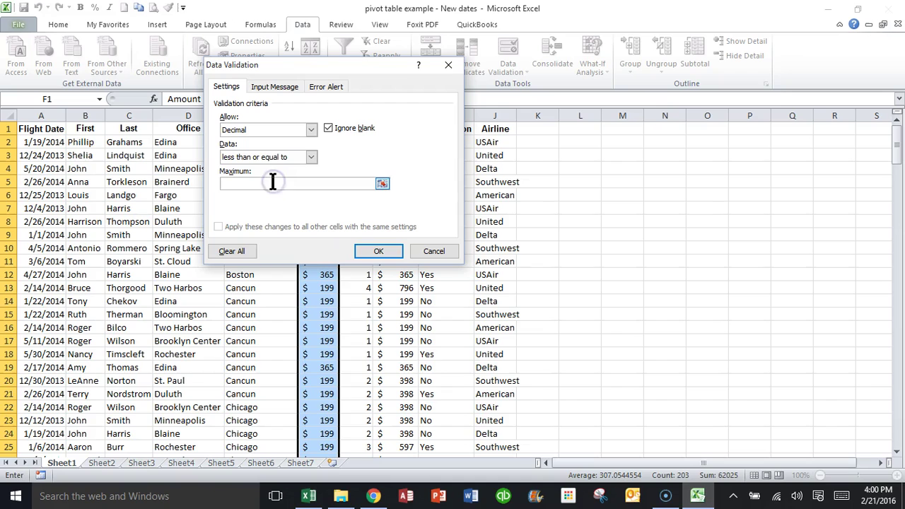
pyautogui.write('300')
pyautogui.click(374, 254)
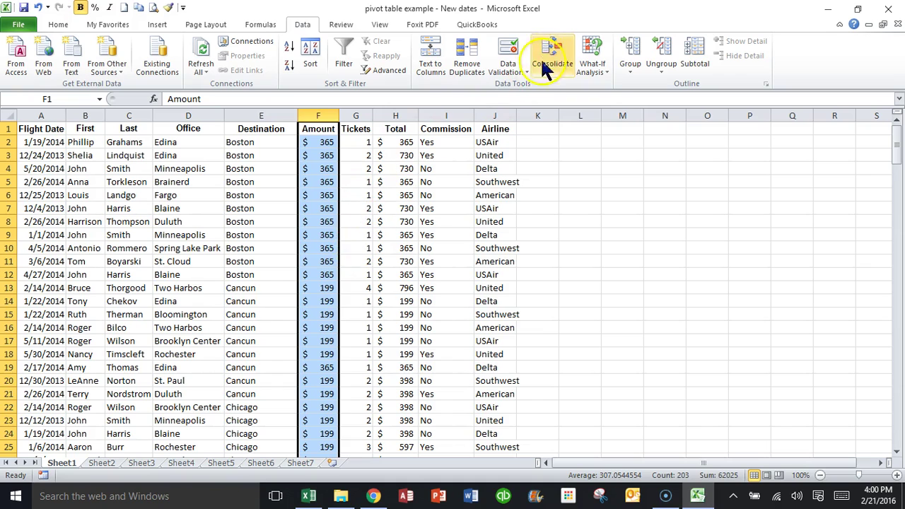
# Circle the invalid data in the Amount column, look through the marked rows, and clear the validation circles.
pyautogui.click(509, 73)
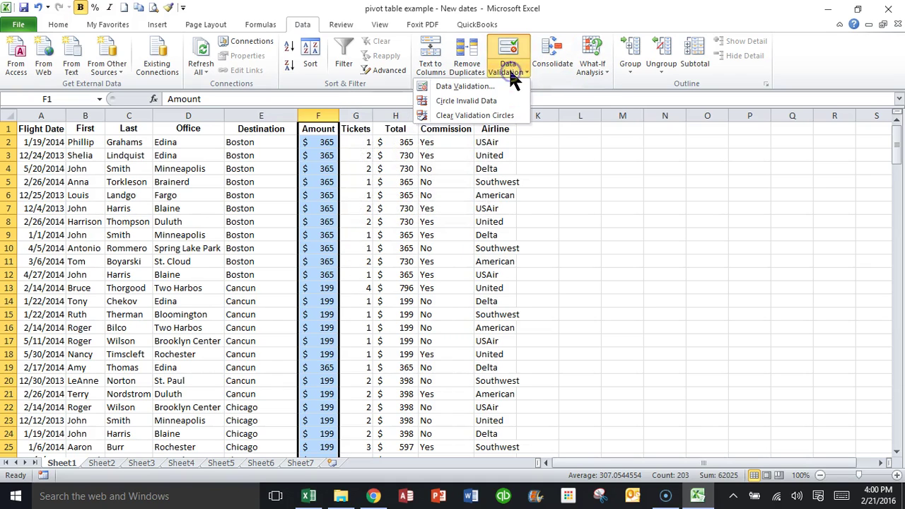
pyautogui.click(486, 101)
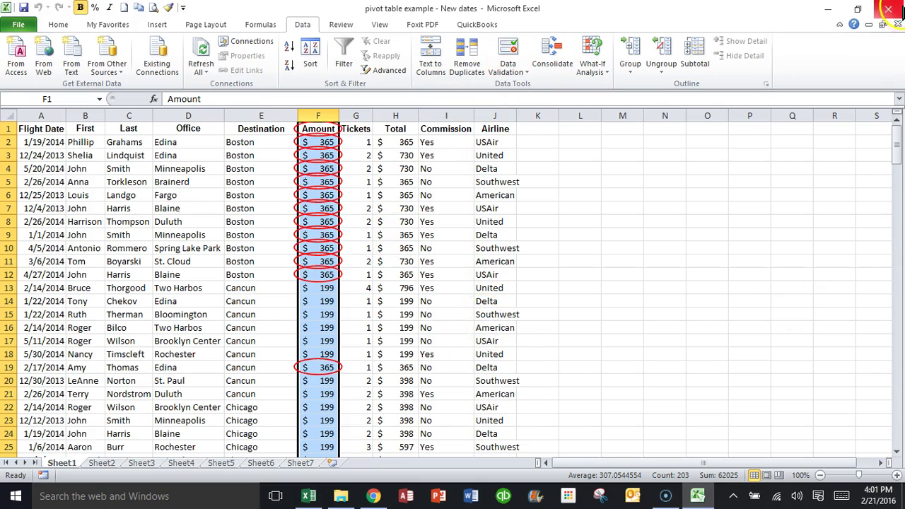
pyautogui.moveTo(898, 147); pyautogui.dragTo(897, 106)
pyautogui.click(515, 70)
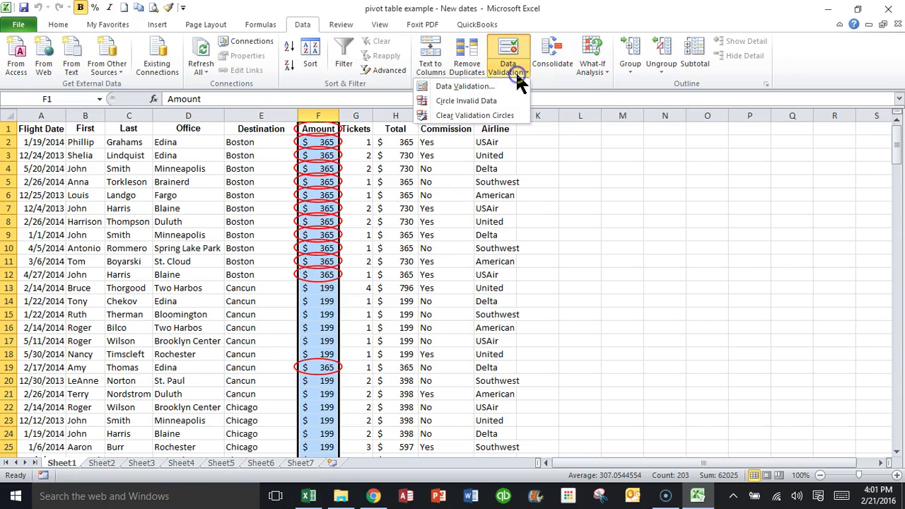
pyautogui.click(478, 103)
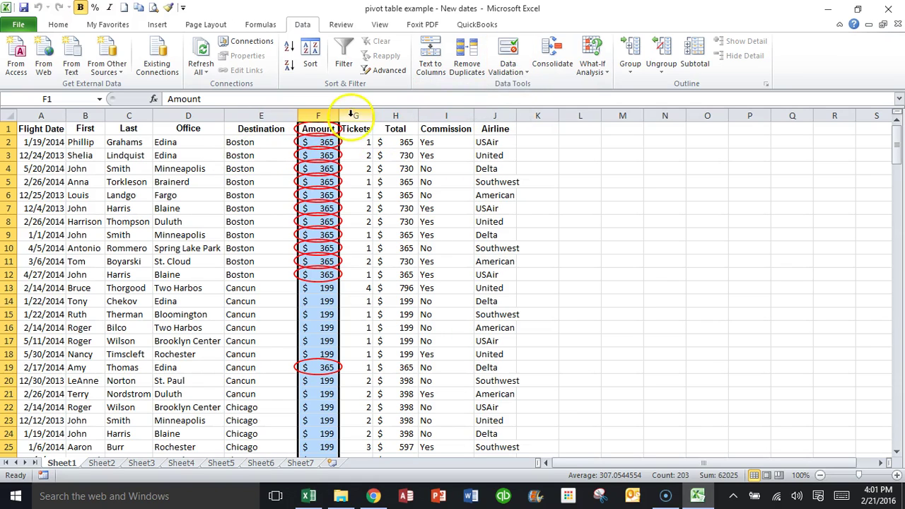
pyautogui.click(516, 75)
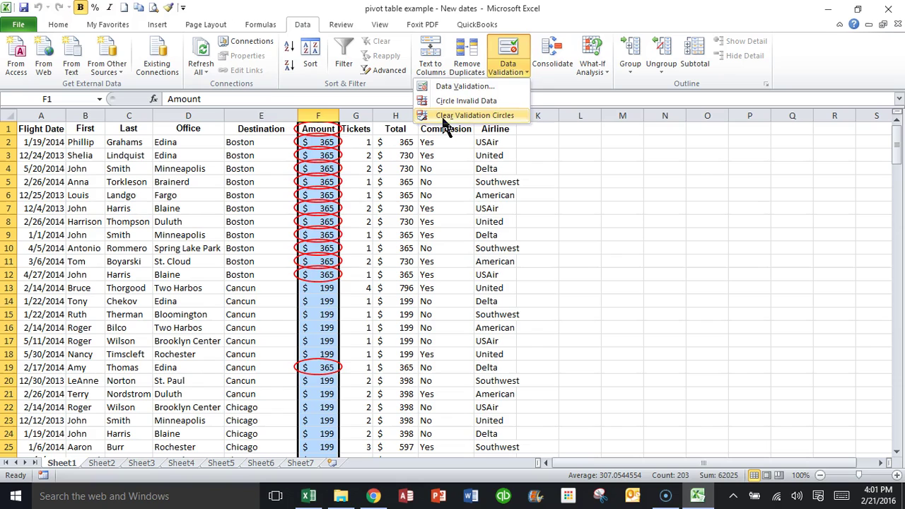
pyautogui.click(444, 121)
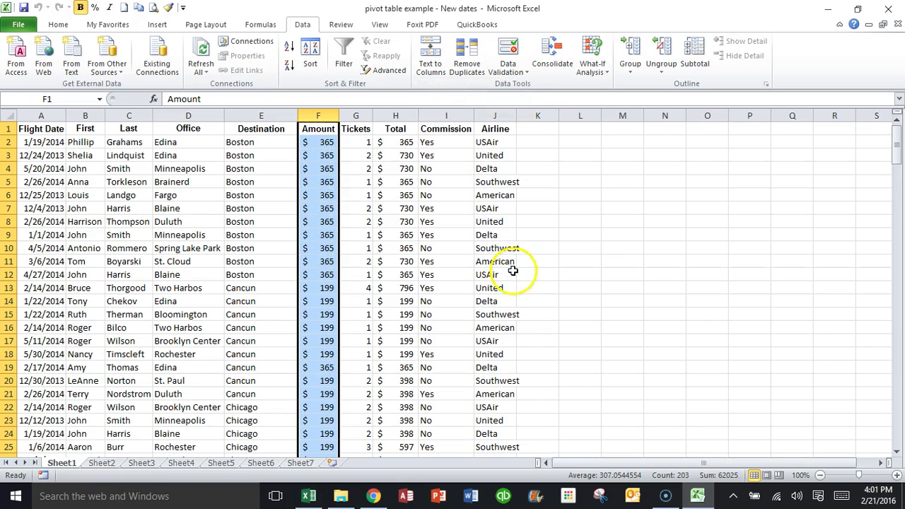
# Apply a data validation rule to the entire Total column that allows decimals less than or equal to 1500.
pyautogui.click(395, 118)
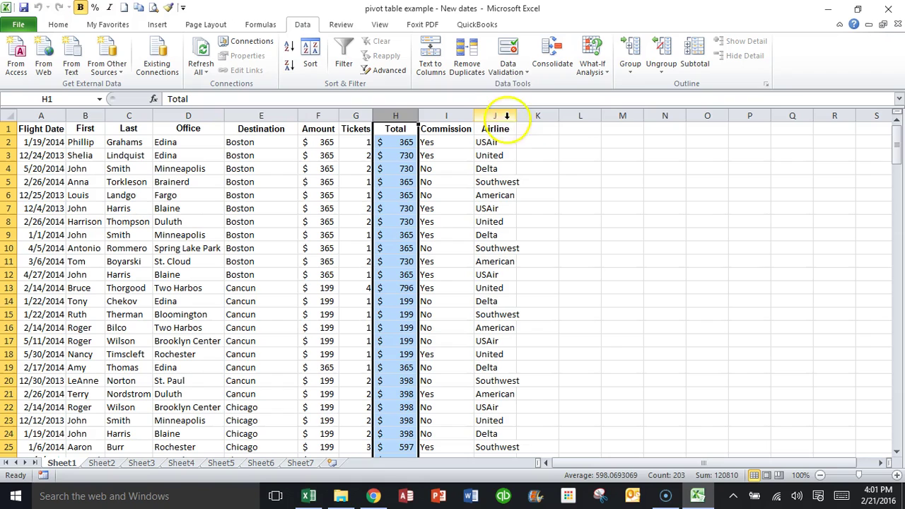
pyautogui.click(510, 69)
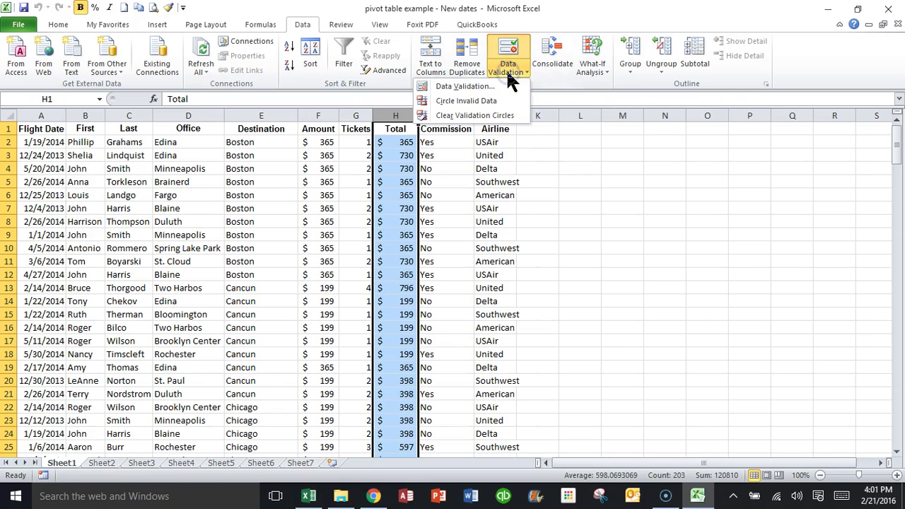
pyautogui.click(445, 86)
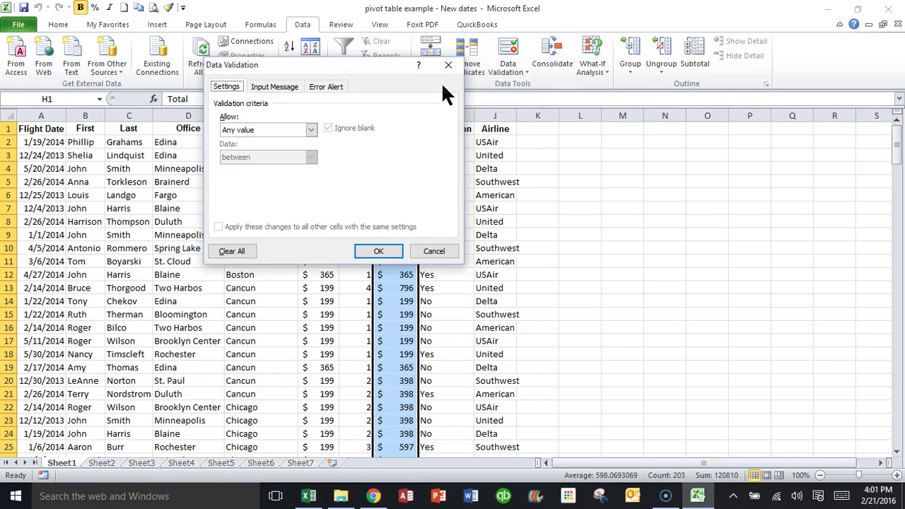
pyautogui.click(311, 131)
pyautogui.click(240, 159)
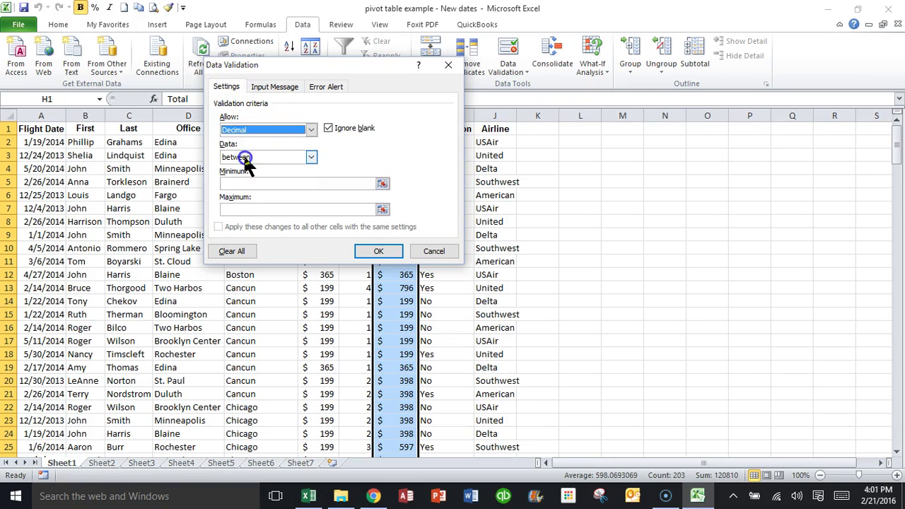
pyautogui.click(312, 157)
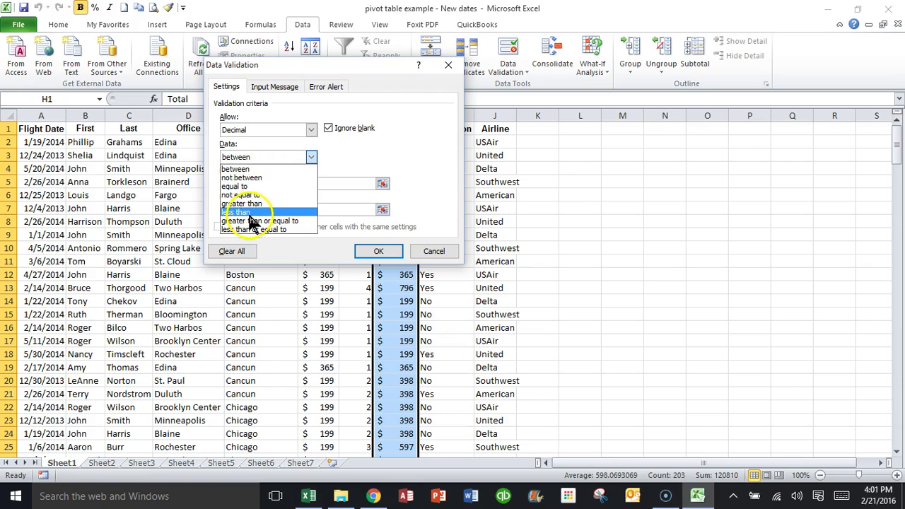
pyautogui.click(283, 213)
pyautogui.click(316, 157)
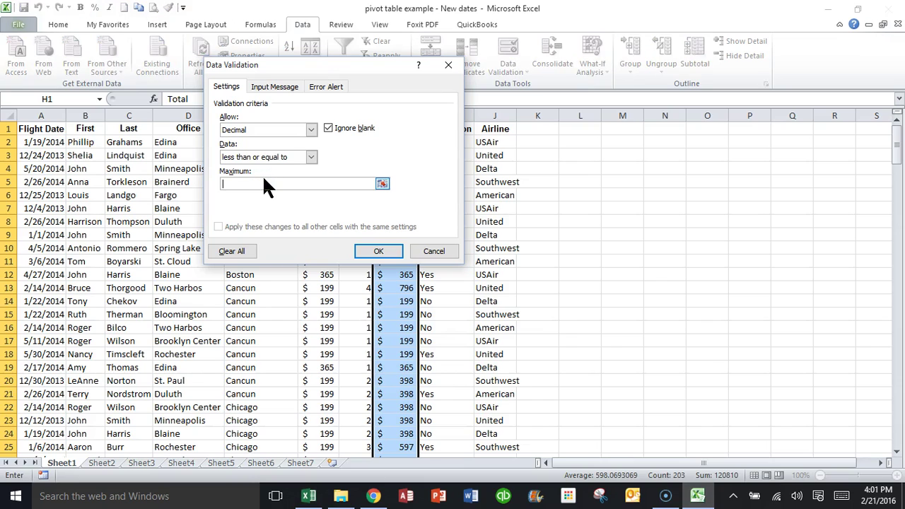
pyautogui.write('1500')
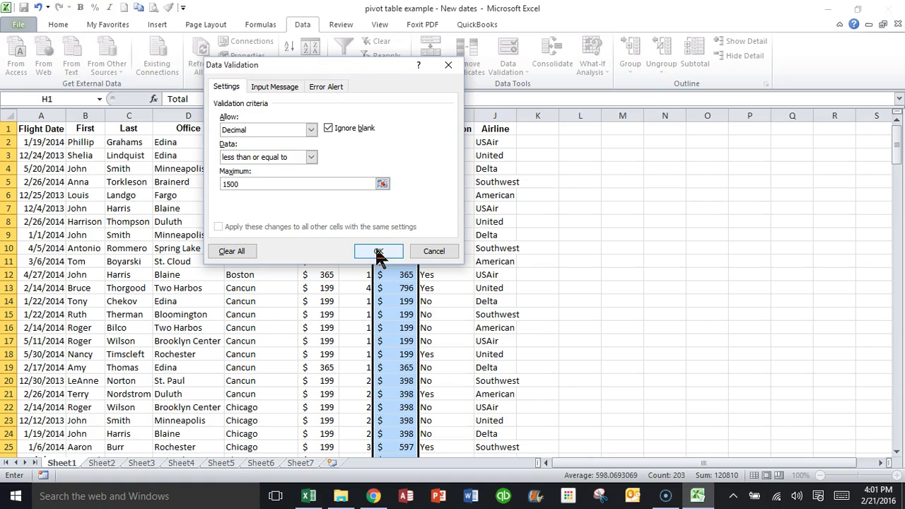
pyautogui.click(379, 253)
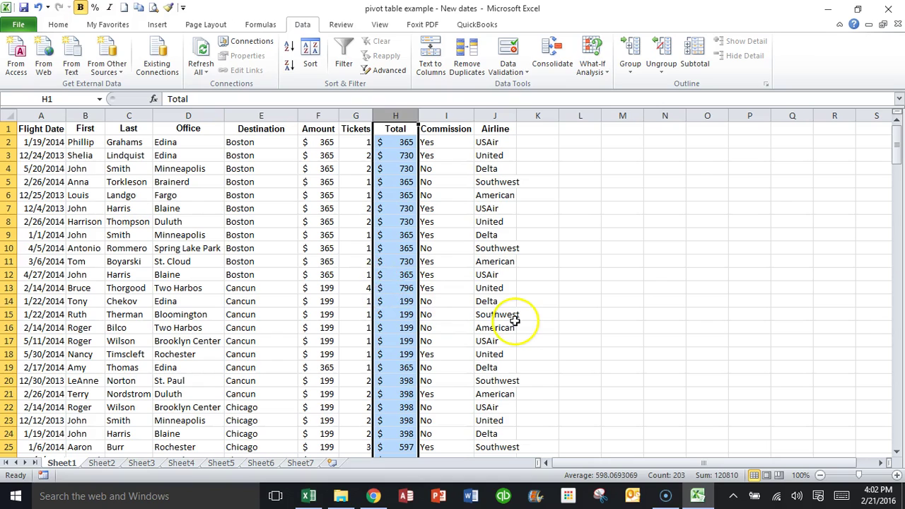
# Circle the sheet's invalid data and look through the marked cells in the Amount and Total columns.
pyautogui.click(506, 75)
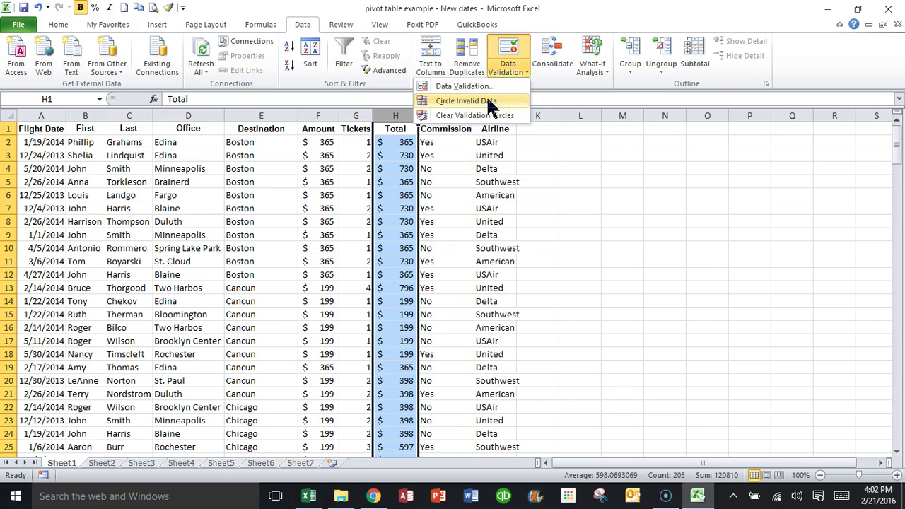
pyautogui.click(489, 103)
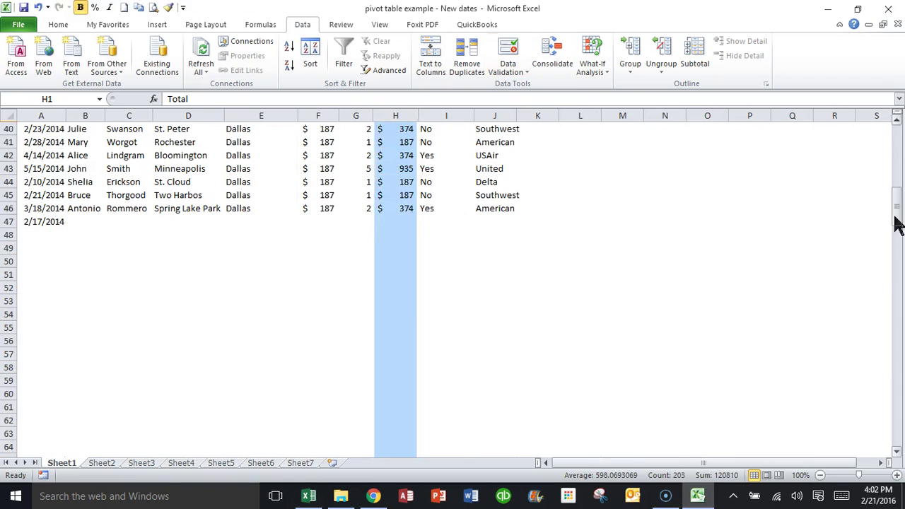
pyautogui.moveTo(898, 205); pyautogui.dragTo(896, 309)
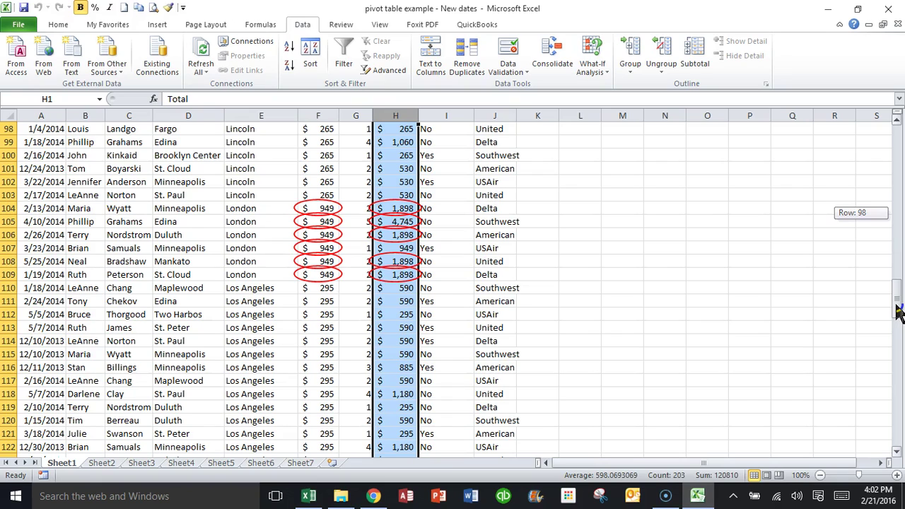
pyautogui.moveTo(898, 311); pyautogui.dragTo(894, 124)
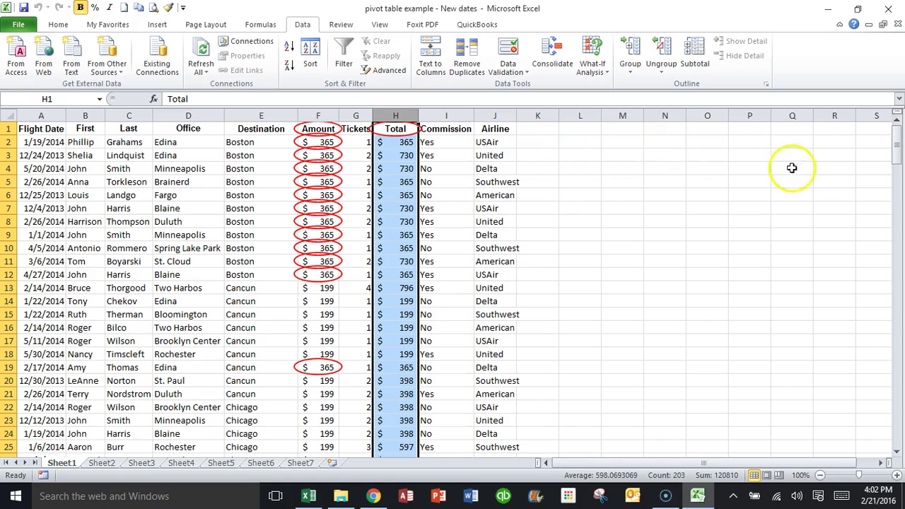